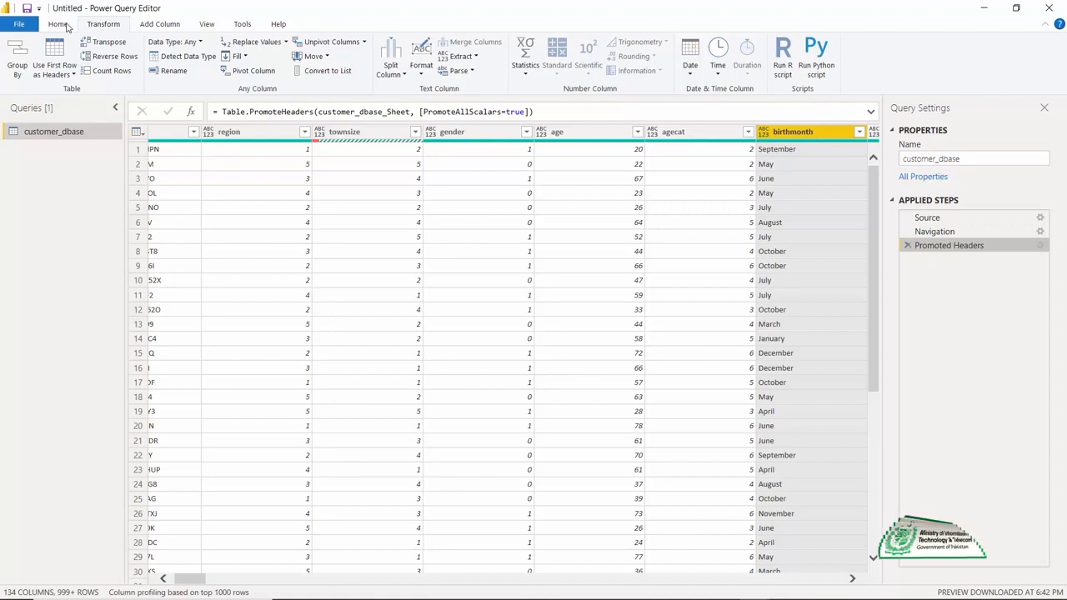
# - Apply the pending query changes, dismiss the load report without viewing the errors, and reopen the query editor
pyautogui.click(66, 26)
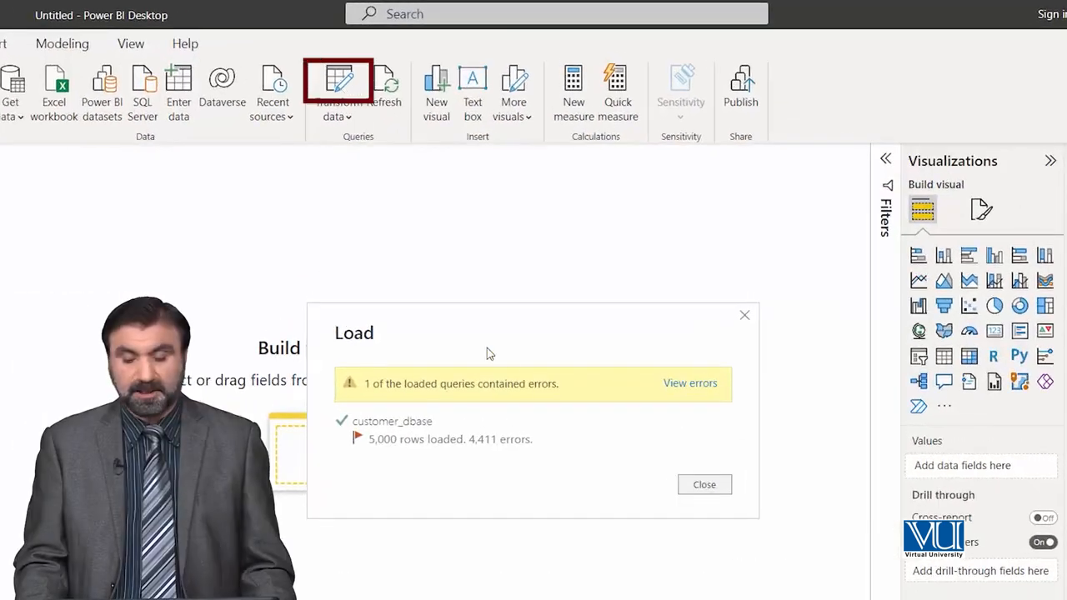
pyautogui.click(704, 485)
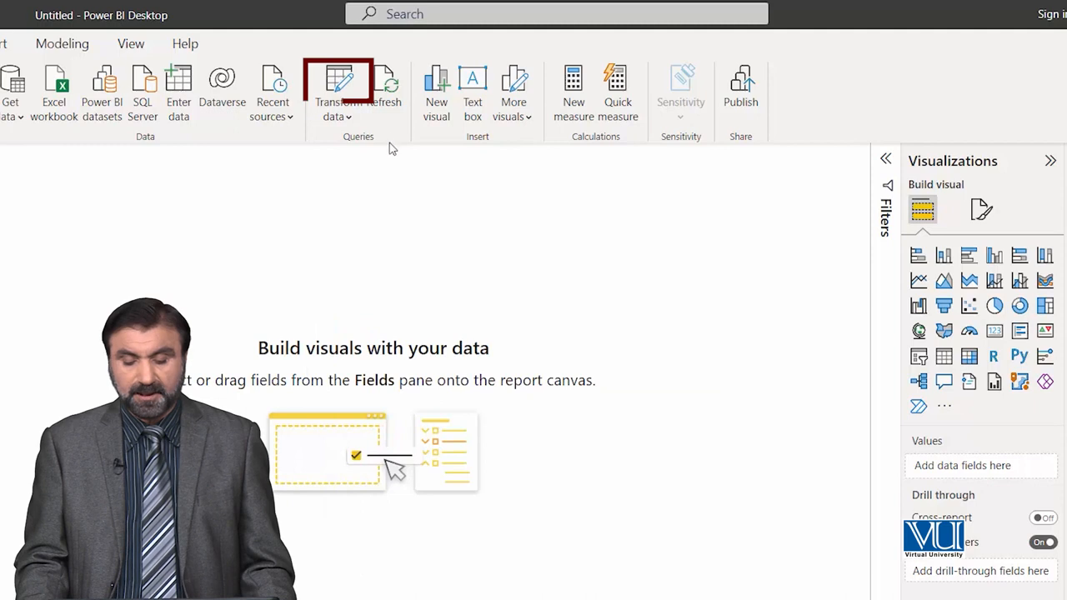
pyautogui.click(338, 83)
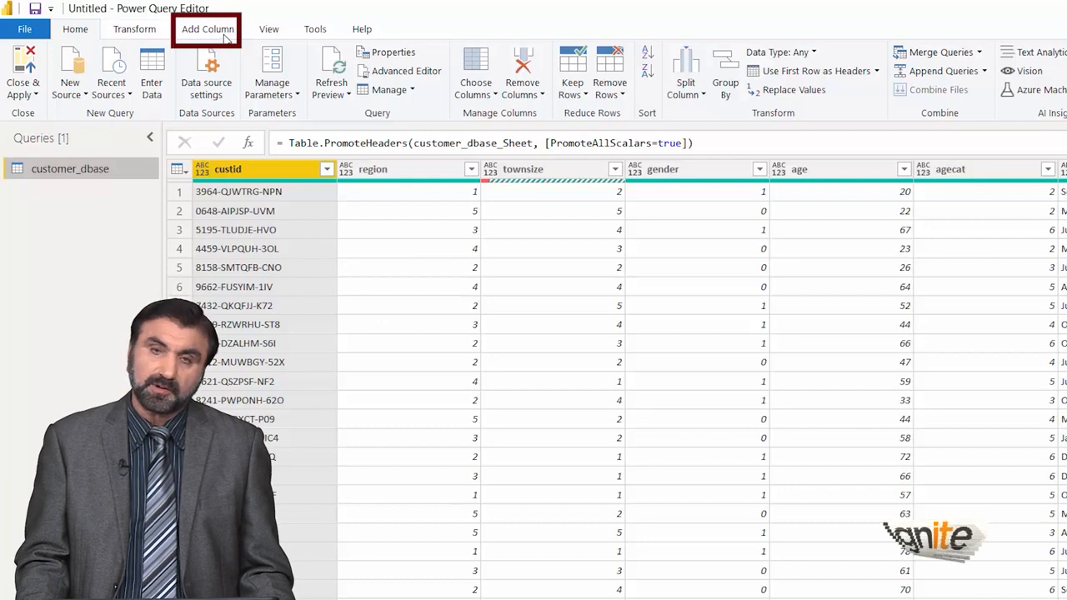
# - Examine which column-adding commands are available for the region, townsize and gender columns
pyautogui.click(222, 32)
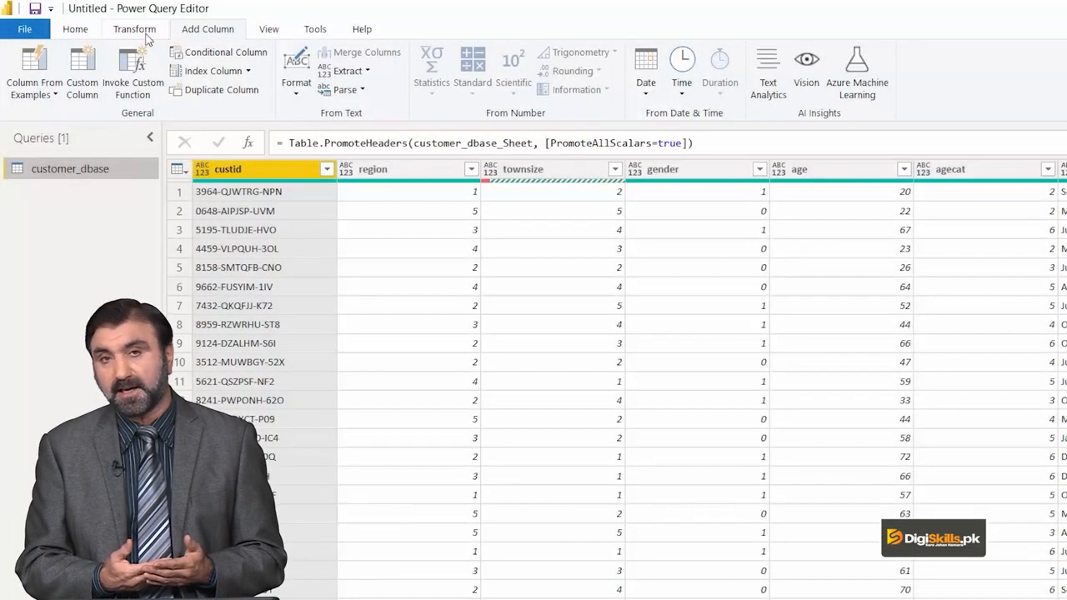
pyautogui.click(416, 175)
pyautogui.click(537, 171)
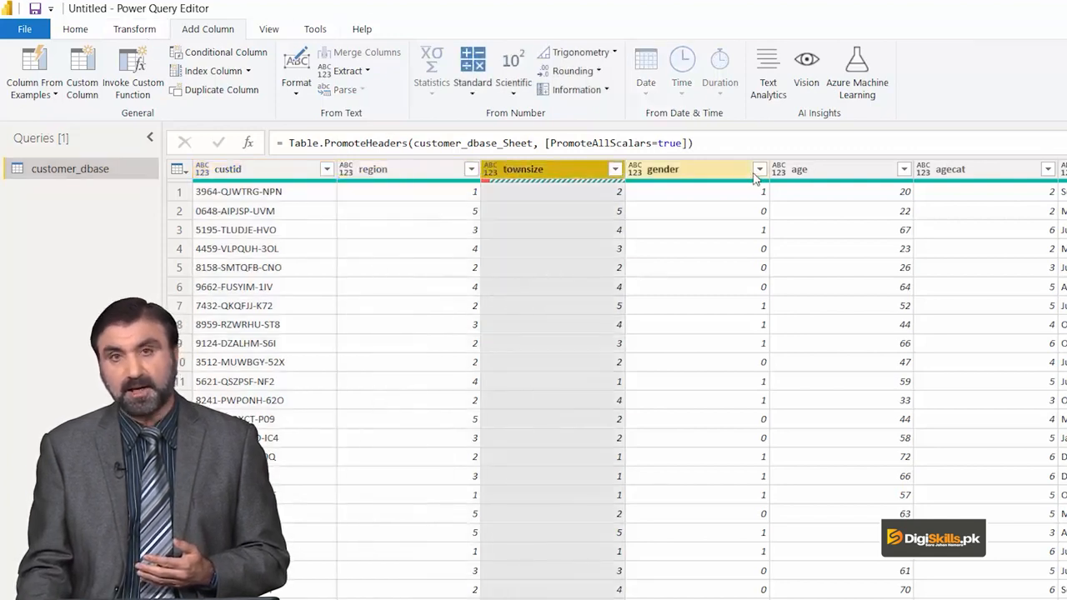
pyautogui.click(697, 169)
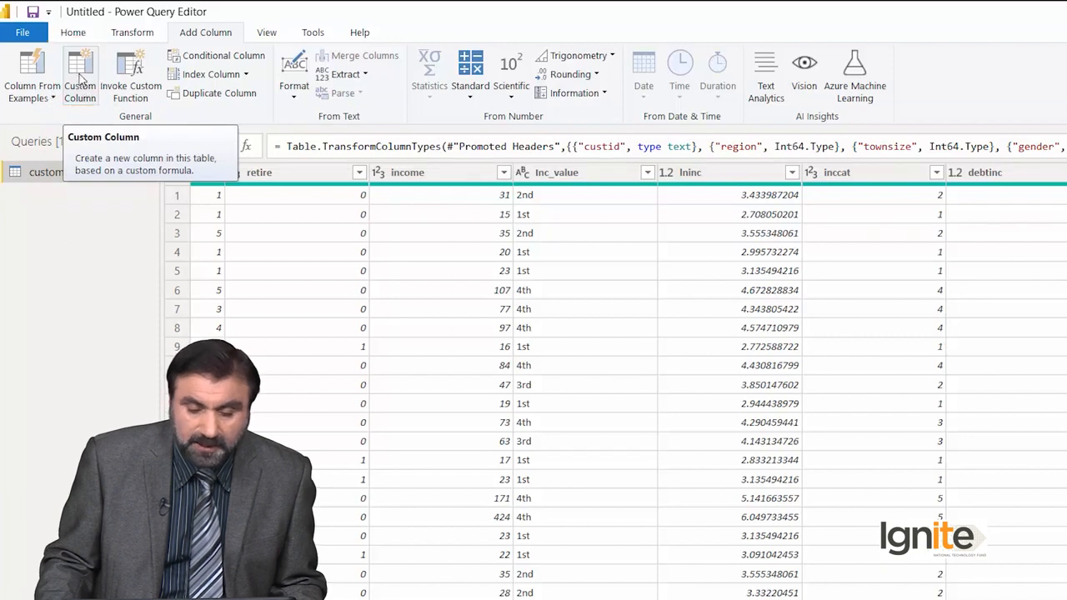
# - Start a custom column in the customer_dbase query and name it Income1000
pyautogui.click(83, 77)
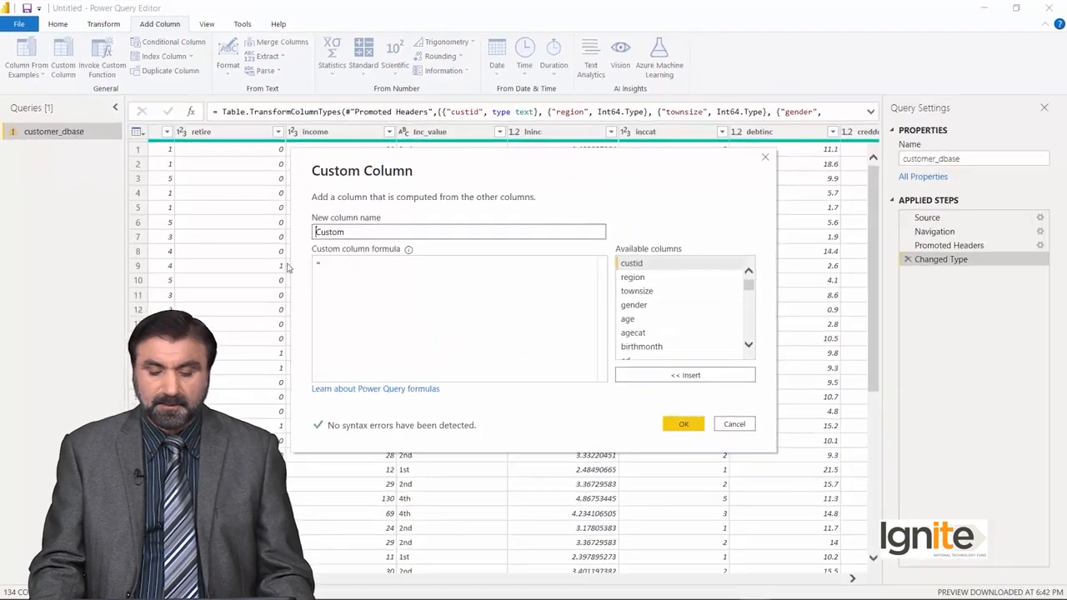
pyautogui.moveTo(437, 168); pyautogui.dragTo(457, 226)
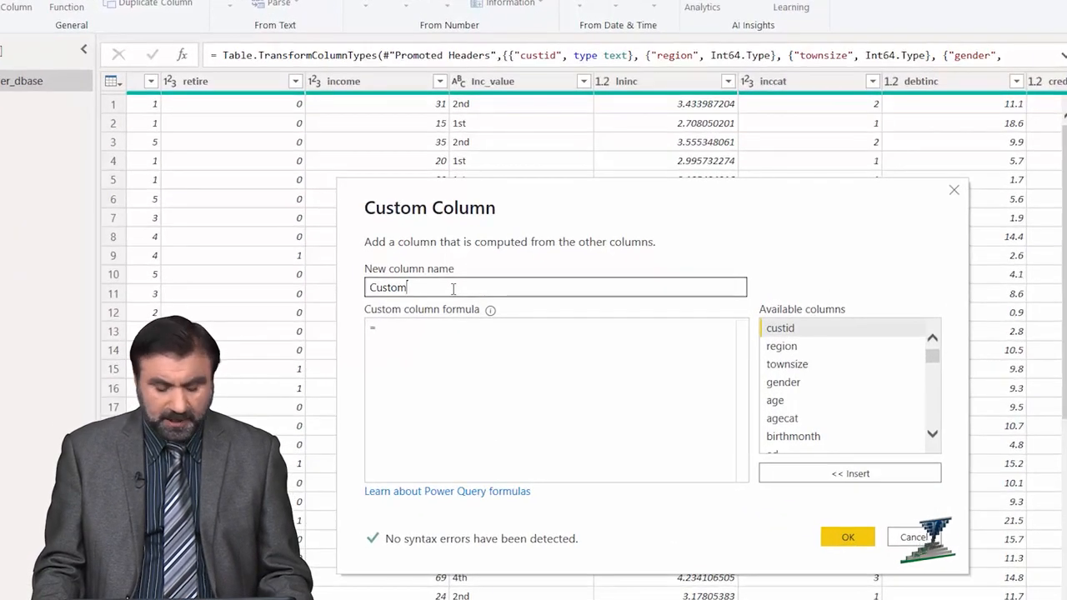
pyautogui.moveTo(399, 290); pyautogui.dragTo(314, 297)
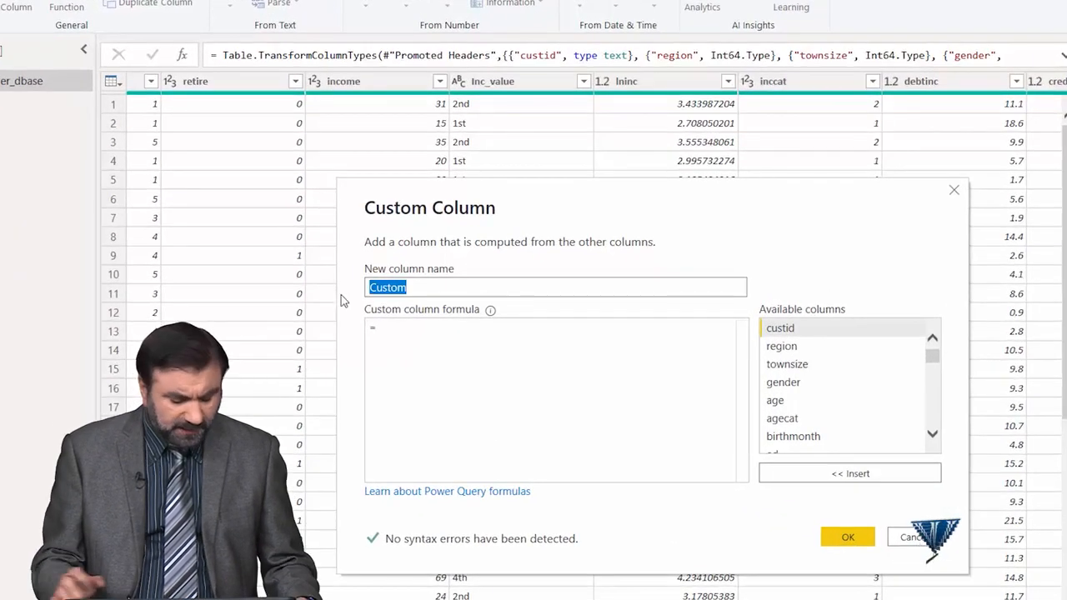
pyautogui.write('Income1')
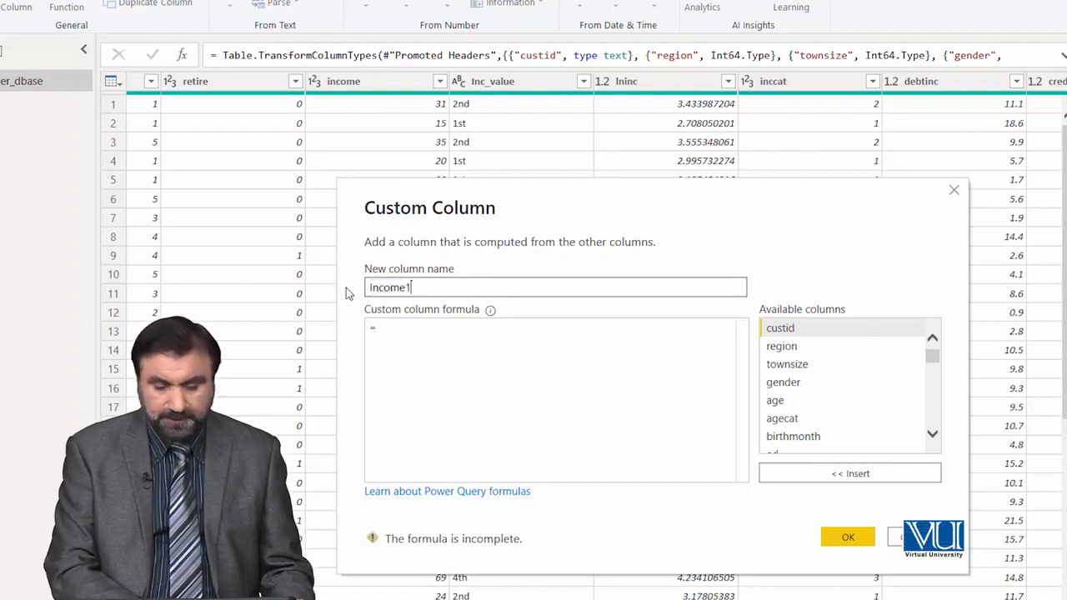
pyautogui.write('000')
pyautogui.click(405, 325)
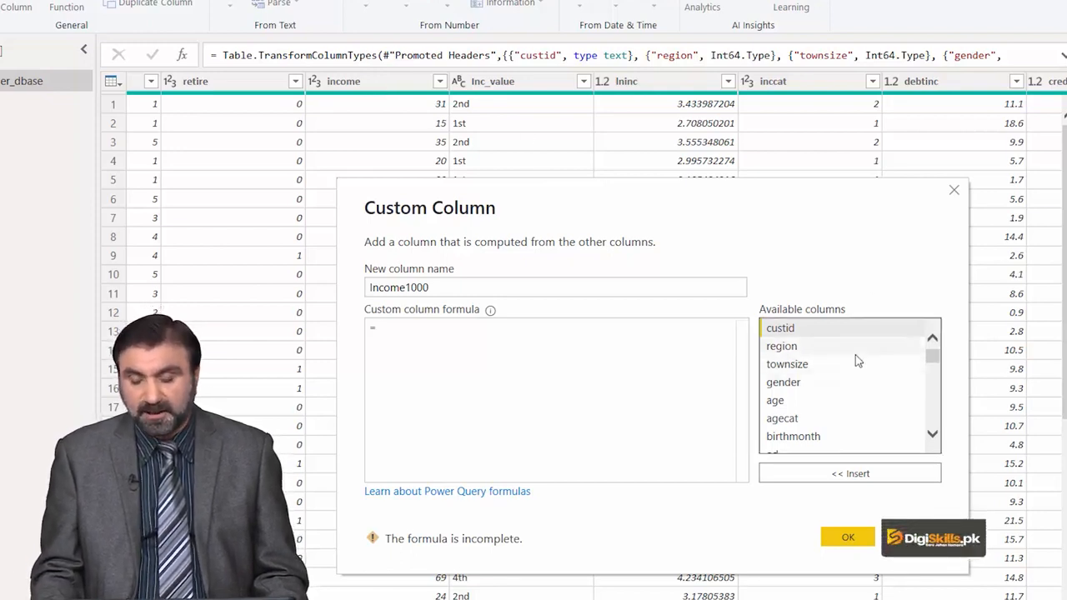
# - Build the custom column formula [income]*1000, inserting income from the available columns
pyautogui.click(932, 437)
pyautogui.click(931, 438)
pyautogui.click(932, 437)
pyautogui.click(932, 438)
pyautogui.click(932, 437)
pyautogui.click(932, 437)
pyautogui.click(931, 438)
pyautogui.click(932, 437)
pyautogui.click(932, 437)
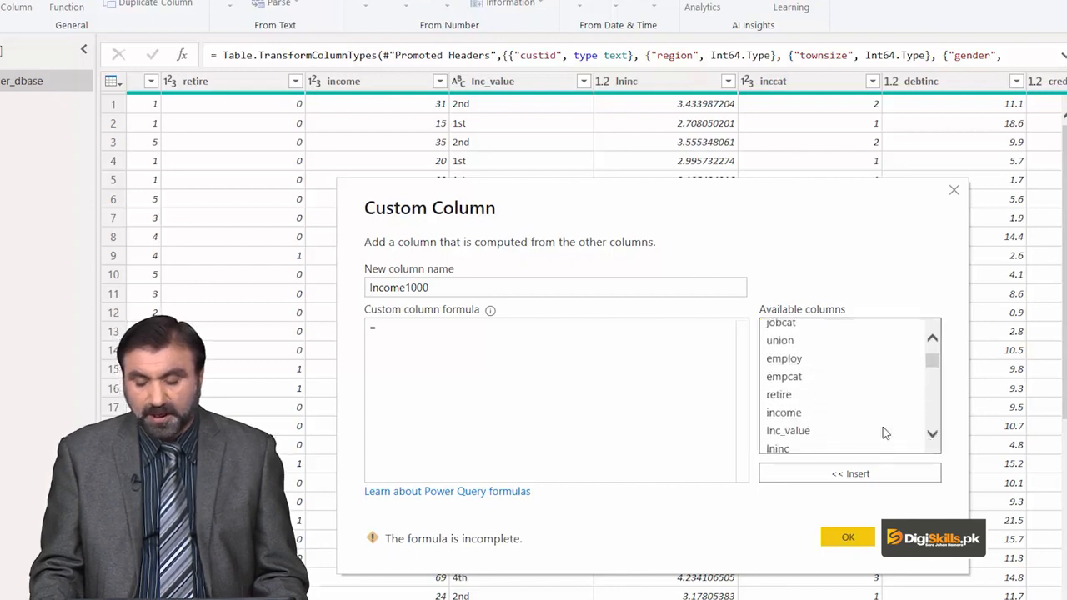
pyautogui.doubleClick(785, 414)
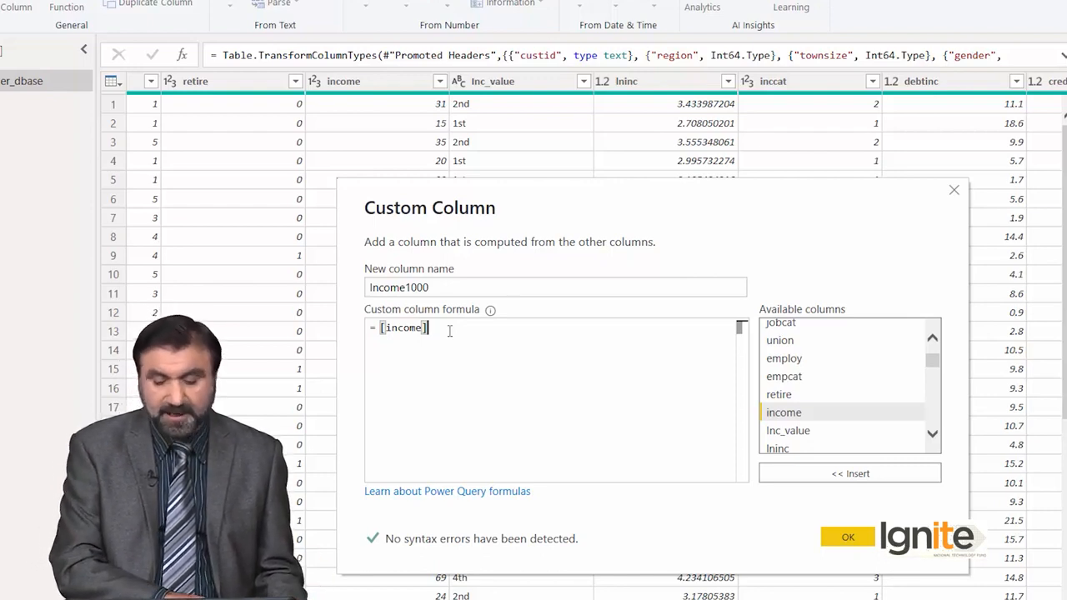
pyautogui.write('8')
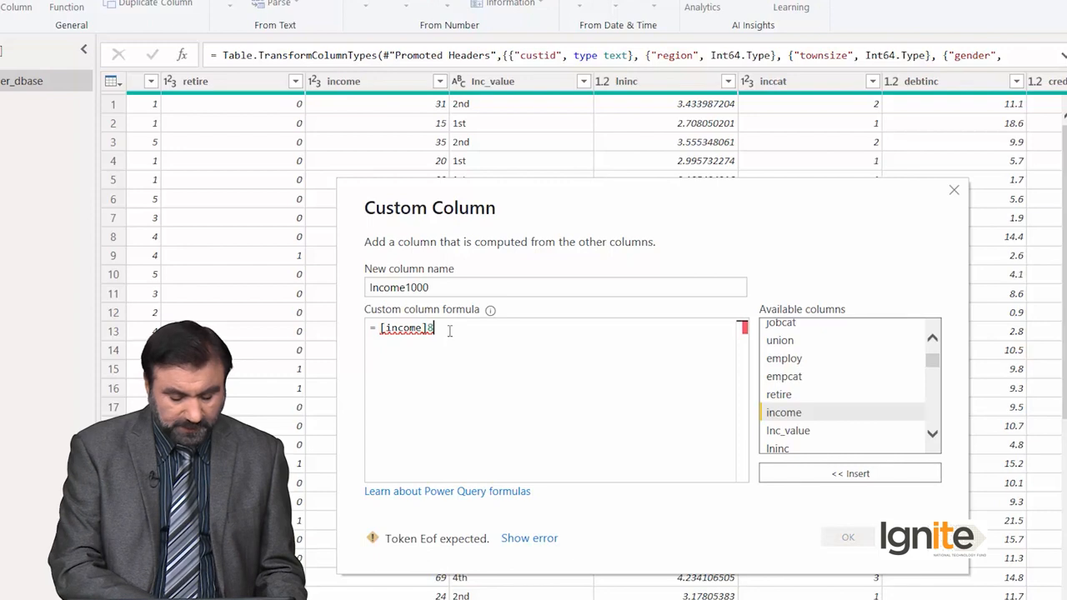
pyautogui.press('BackSpace')
pyautogui.write('*1000')
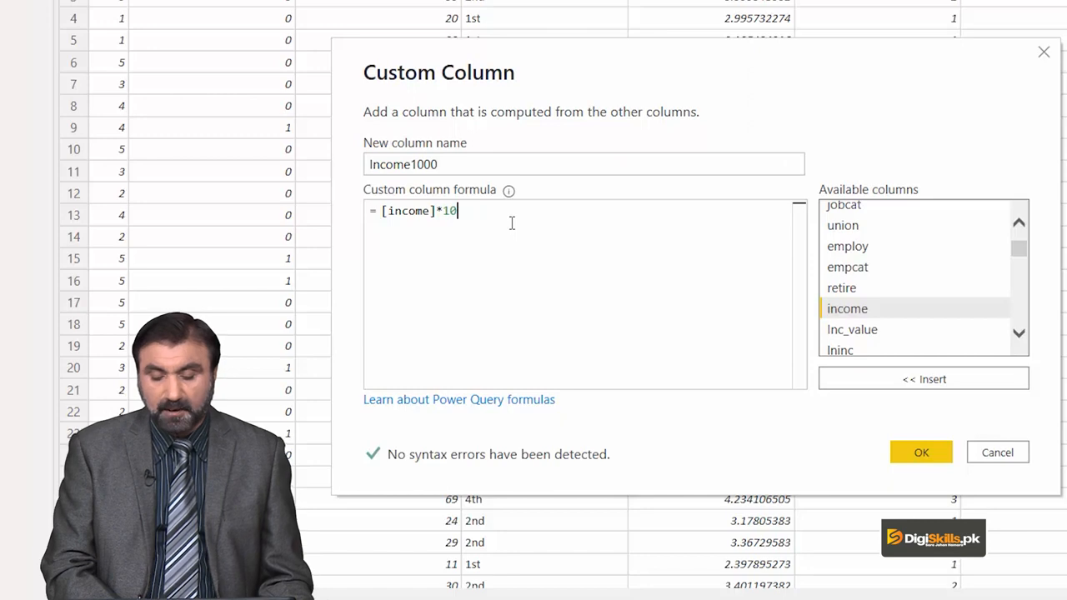
# - Try the custom column with the formula INCOME*1000 instead, and delete the resulting applied step
pyautogui.press('BackSpace')
pyautogui.press('BackSpace')
pyautogui.press('BackSpace')
pyautogui.press('BackSpace')
pyautogui.press('BackSpace')
pyautogui.press('BackSpace')
pyautogui.press('BackSpace')
pyautogui.press('BackSpace')
pyautogui.press('BackSpace')
pyautogui.press('BackSpace')
pyautogui.press('BackSpace')
pyautogui.write('I')
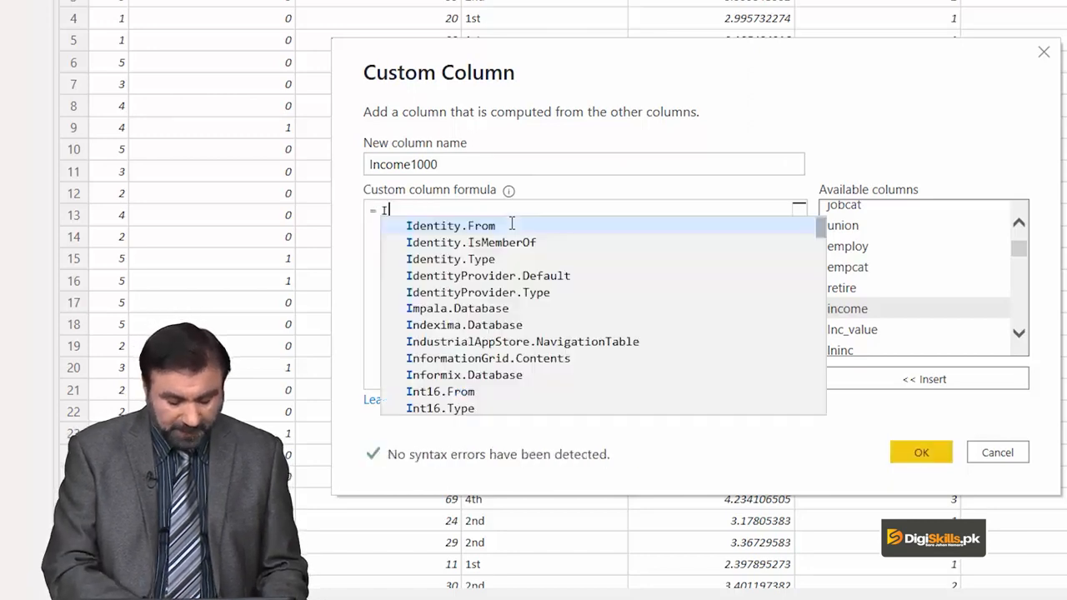
pyautogui.write('NCOME')
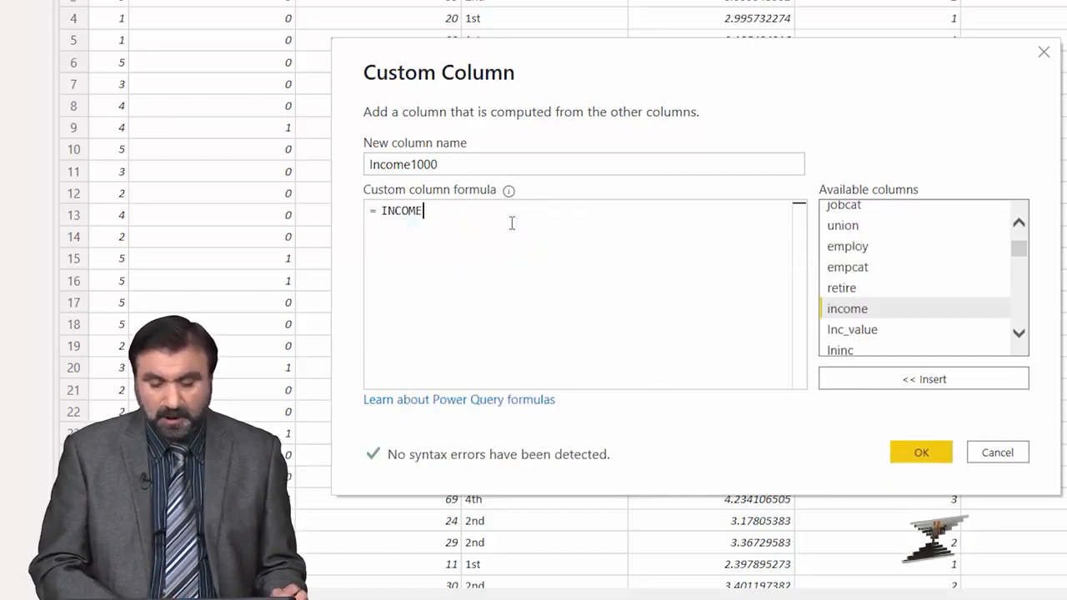
pyautogui.write('*1000')
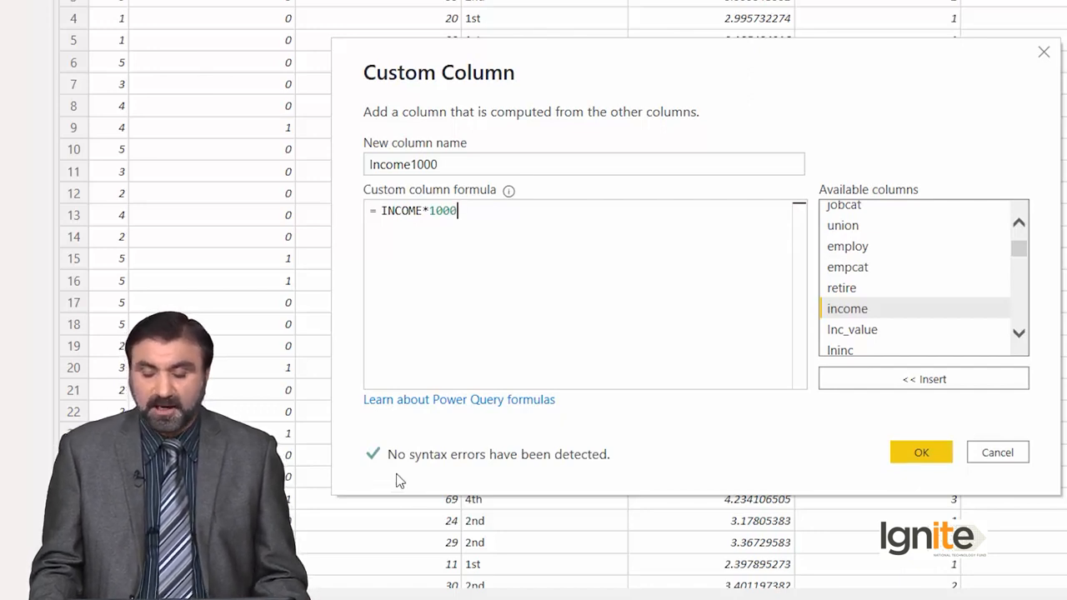
pyautogui.click(921, 454)
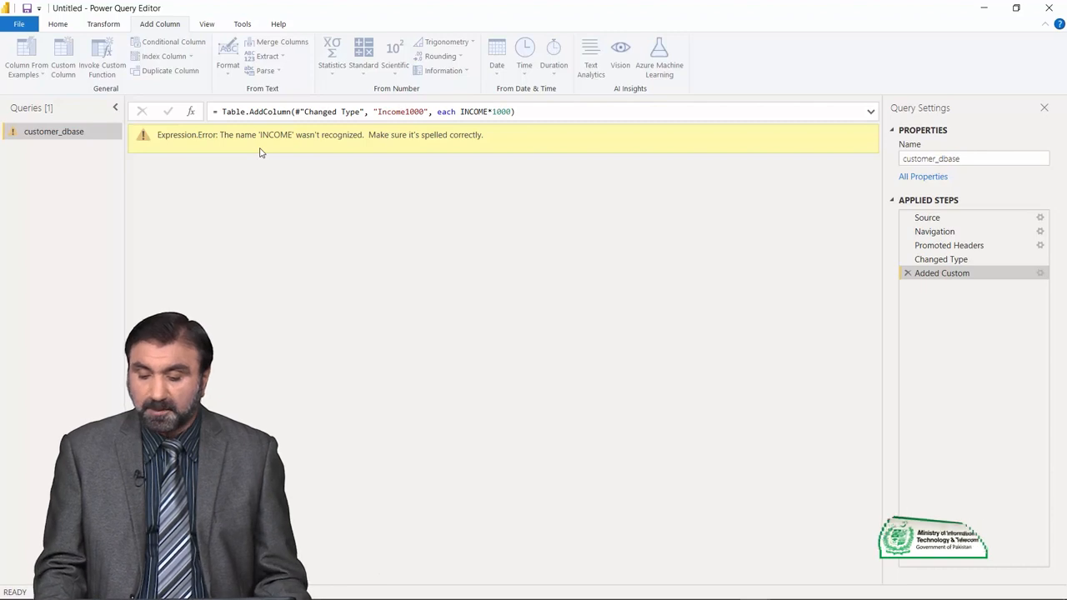
pyautogui.click(907, 273)
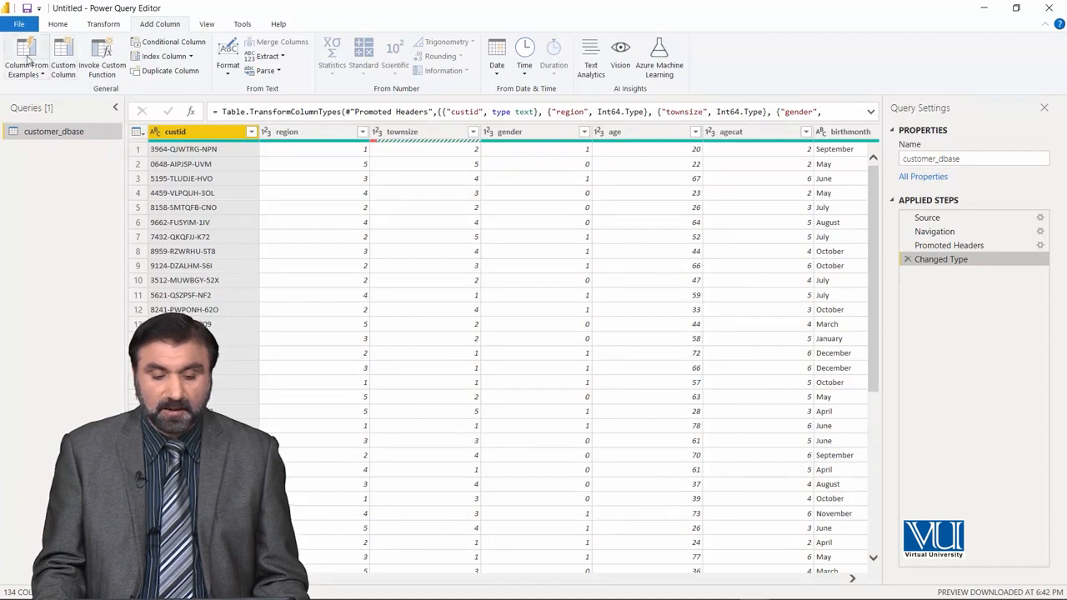
# - Start another custom column in customer_dbase with the name Income1000
pyautogui.click(63, 60)
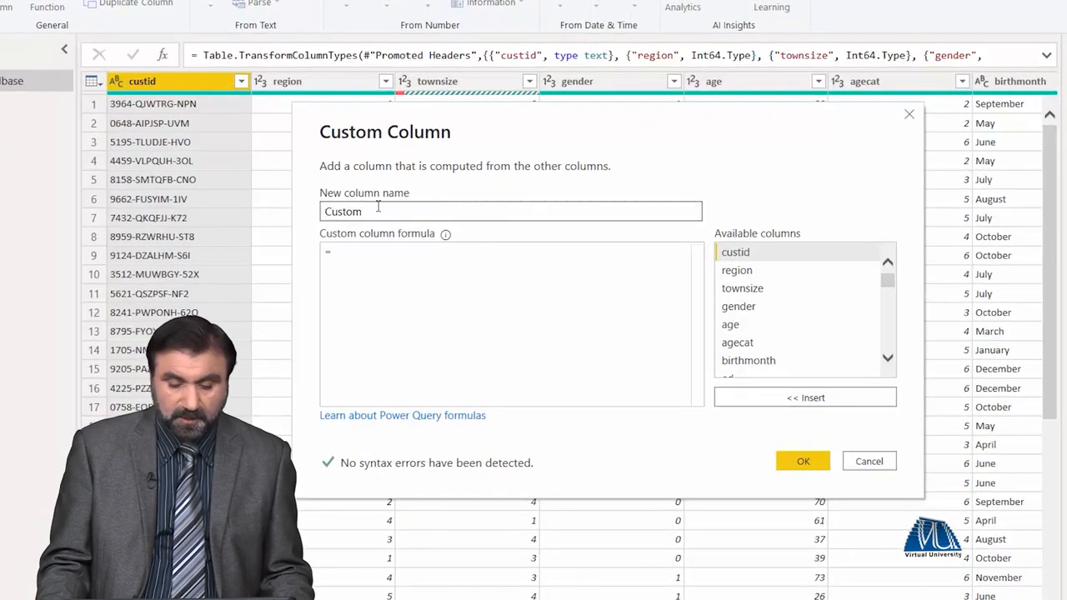
pyautogui.moveTo(352, 223); pyautogui.dragTo(315, 225)
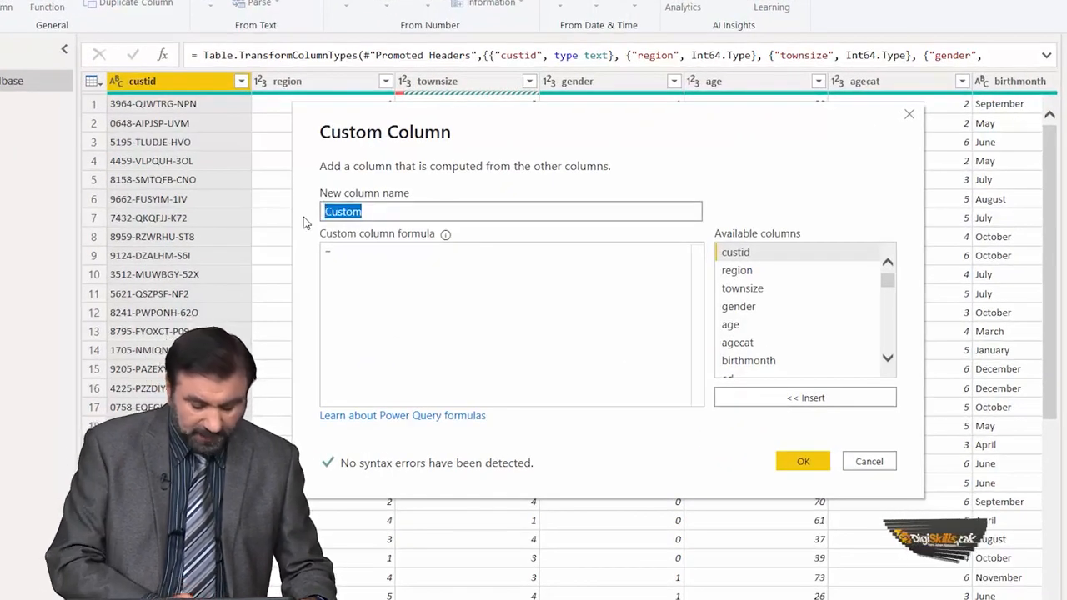
pyautogui.press('BackSpace')
pyautogui.write('Income1000')
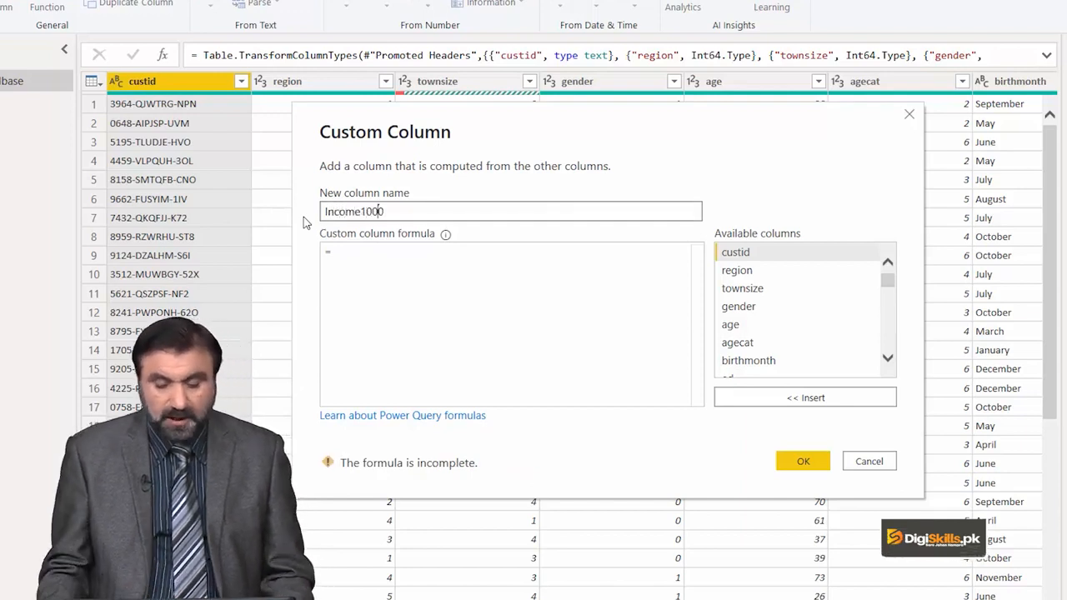
# - Enter the formula [income]*1000 for the Income1000 column and create it
pyautogui.click(346, 258)
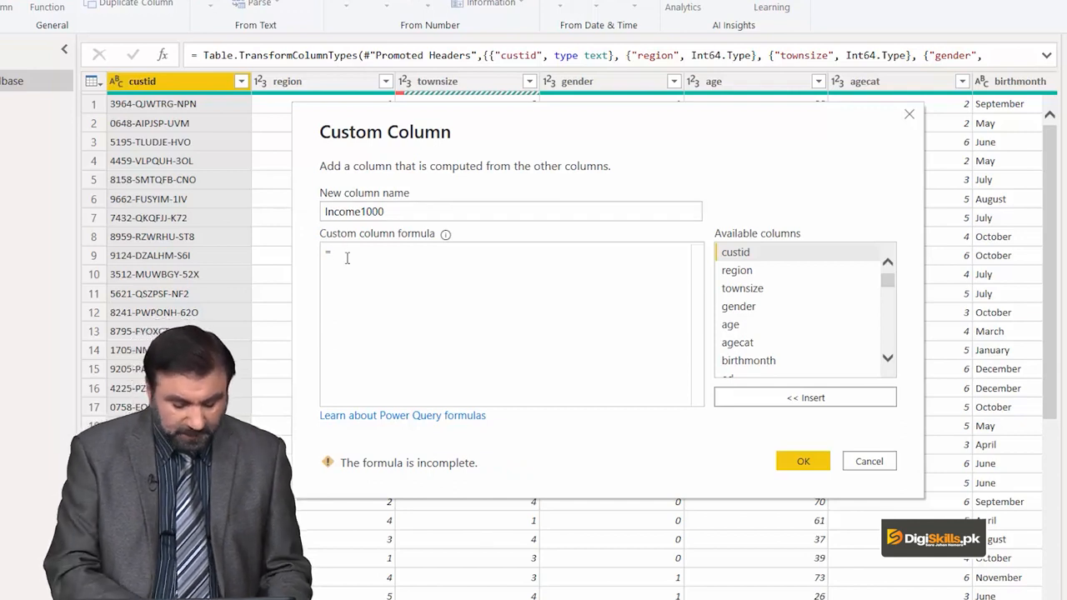
pyautogui.write('[income')
pyautogui.write(']')
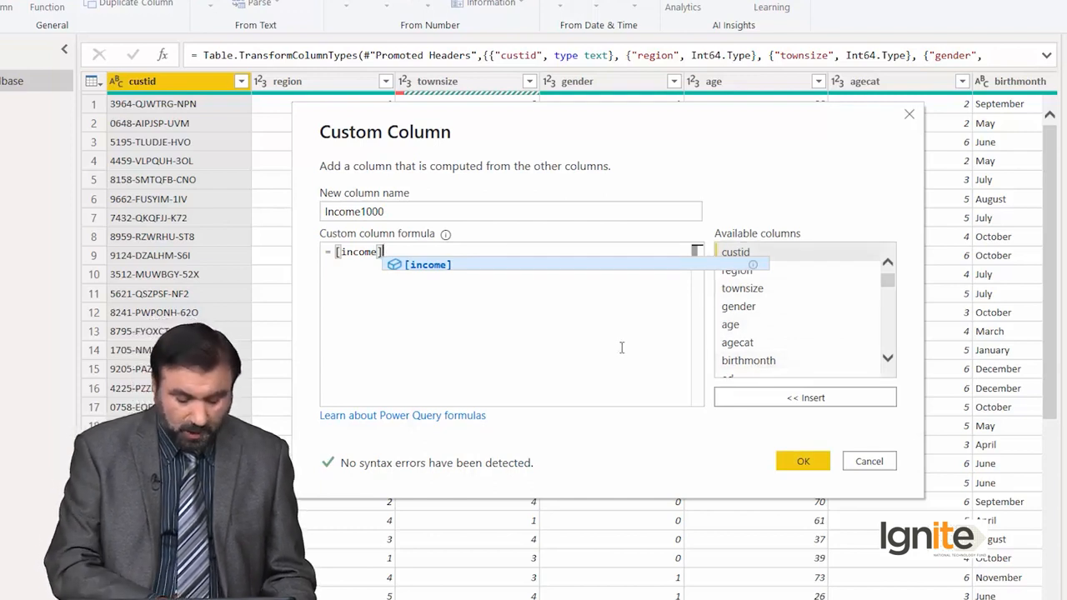
pyautogui.write('*1000')
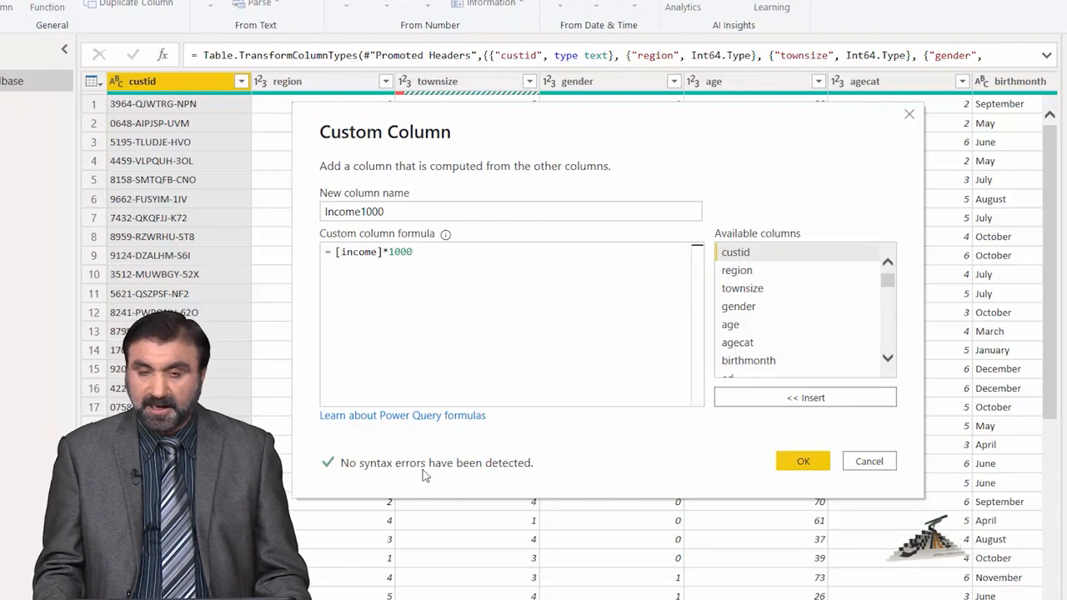
pyautogui.click(793, 463)
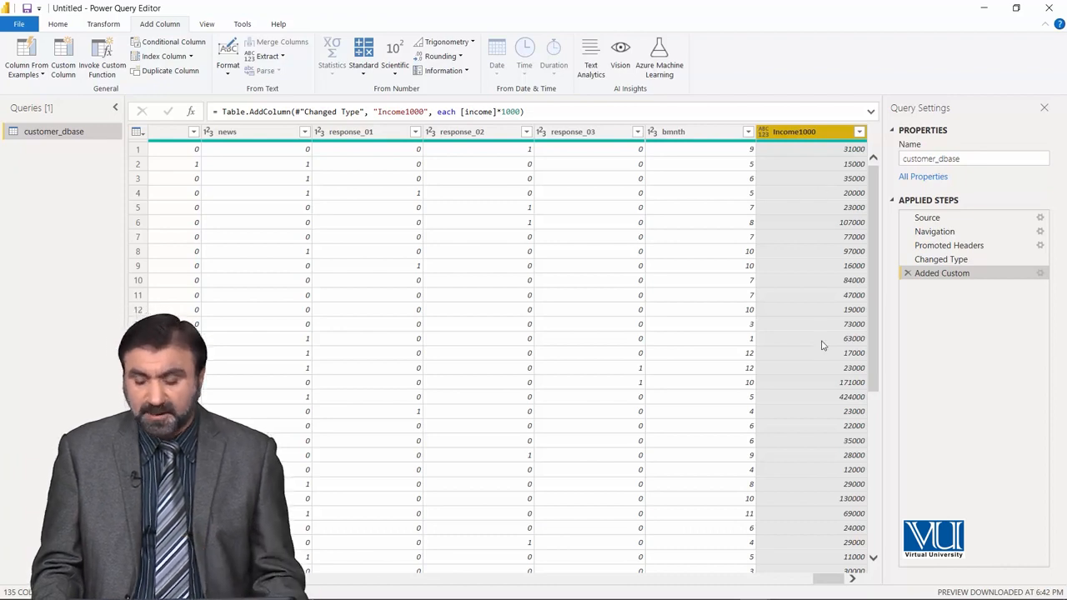
# - Create a column with the standard Add operation, adding an entered value of 1 to each value in the selected column
pyautogui.moveTo(833, 578); pyautogui.dragTo(403, 575)
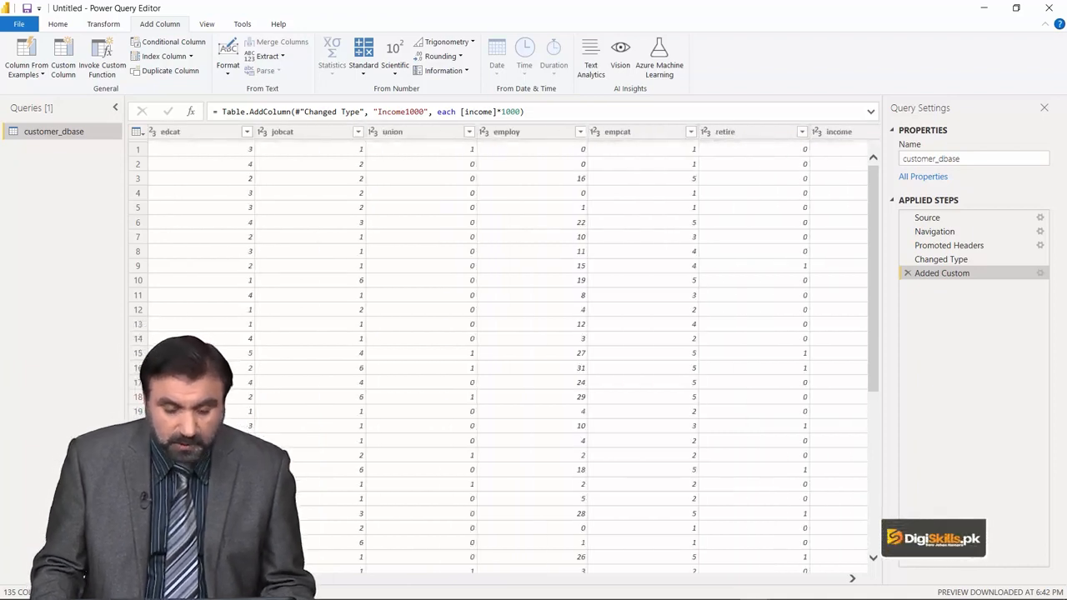
pyautogui.moveTo(206, 578); pyautogui.dragTo(164, 578)
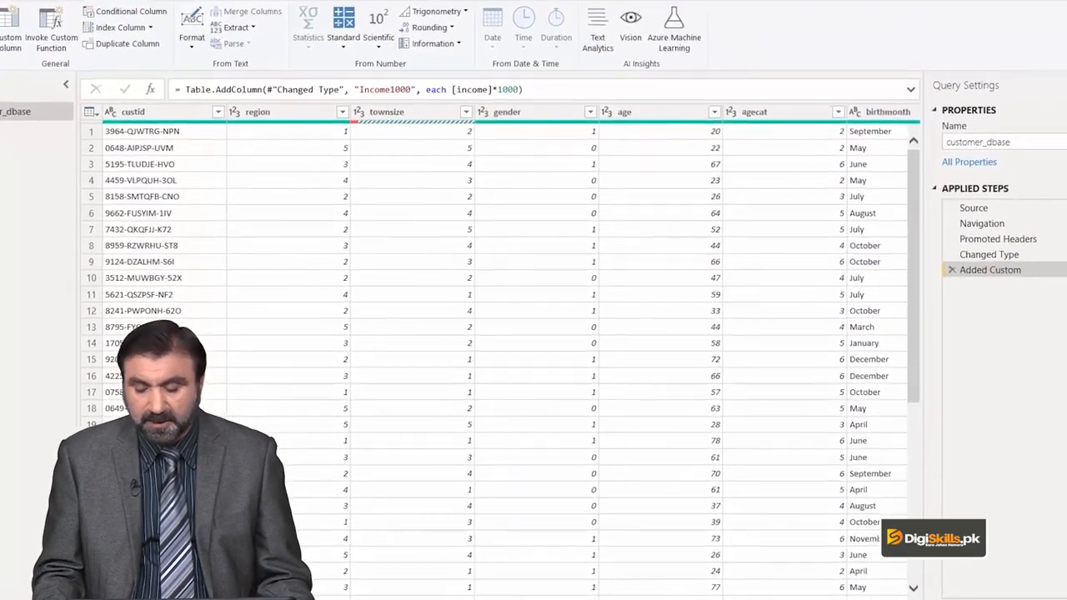
pyautogui.moveTo(94, 599); pyautogui.dragTo(126, 599)
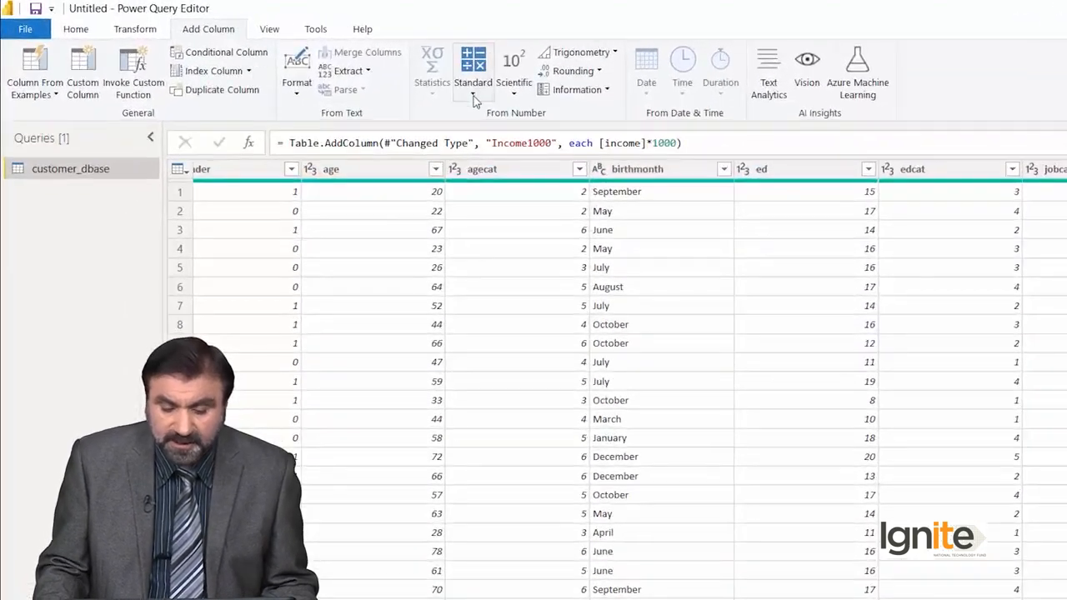
pyautogui.click(363, 74)
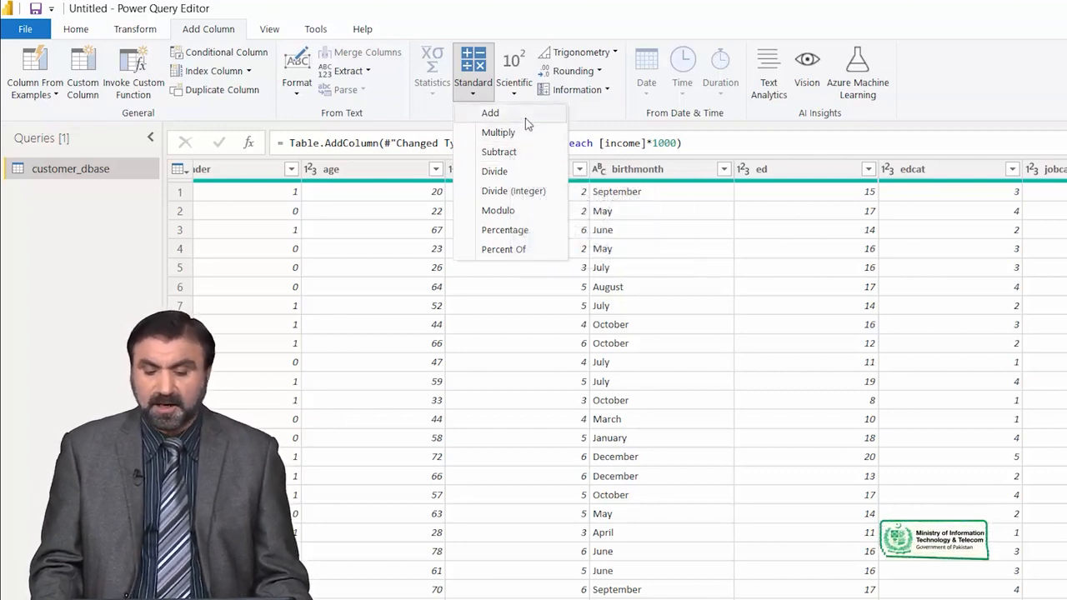
pyautogui.click(829, 177)
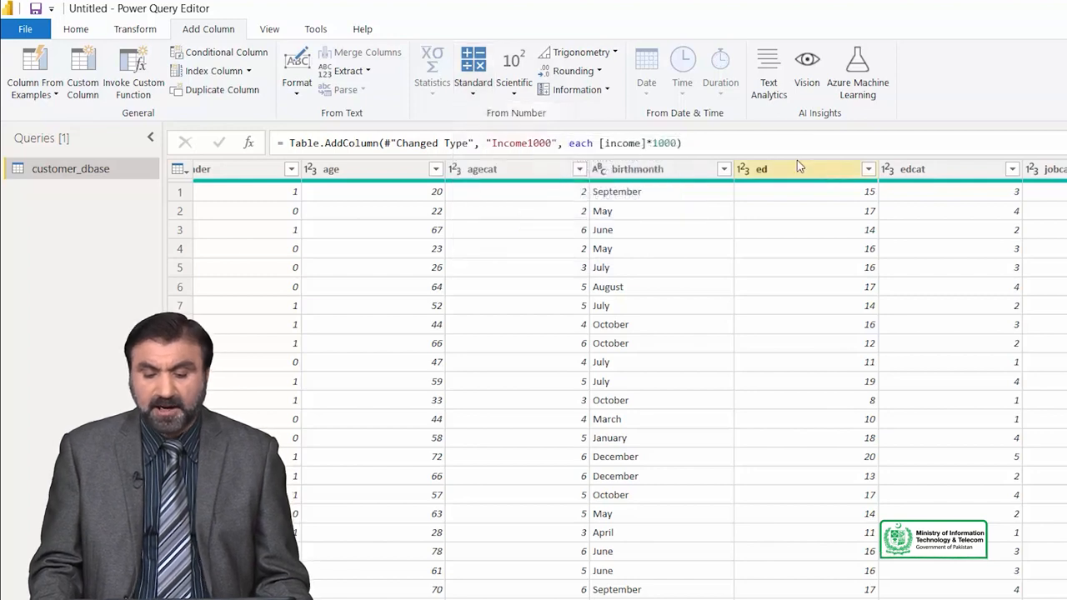
pyautogui.click(472, 93)
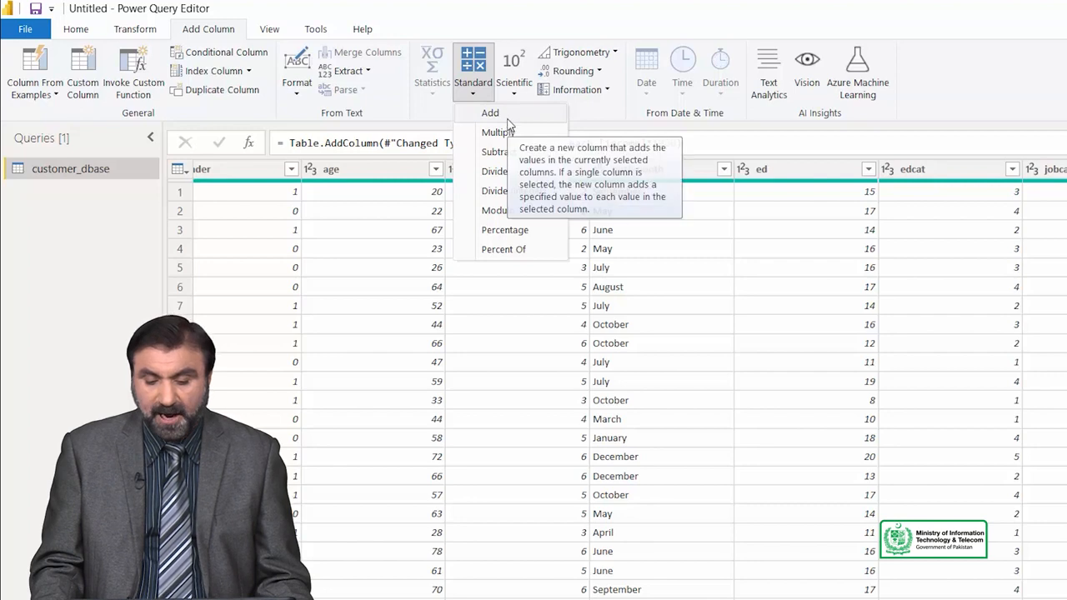
pyautogui.click(498, 115)
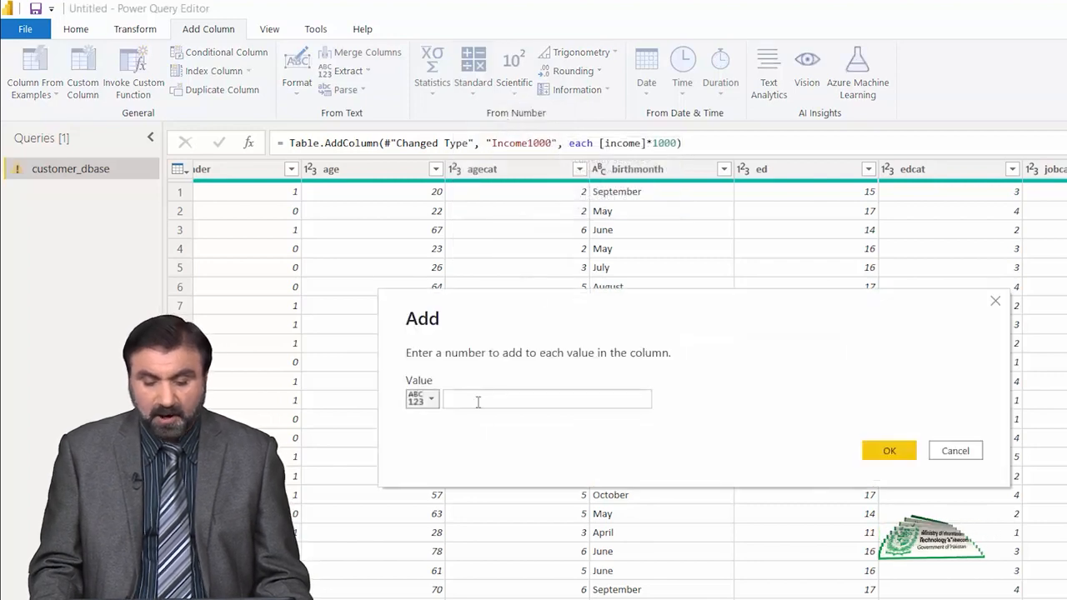
pyautogui.click(422, 400)
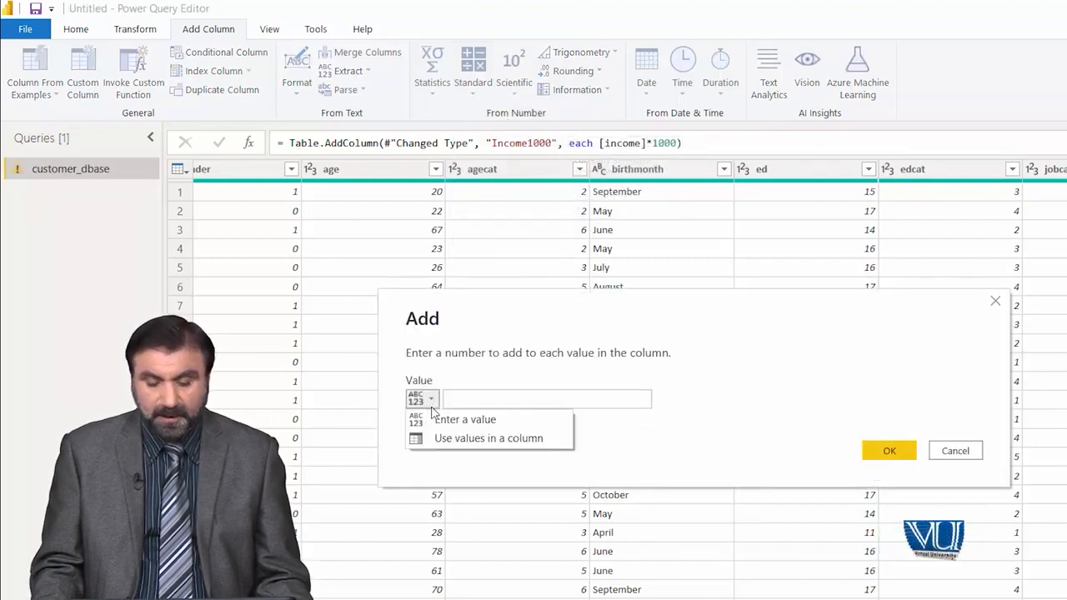
pyautogui.click(467, 420)
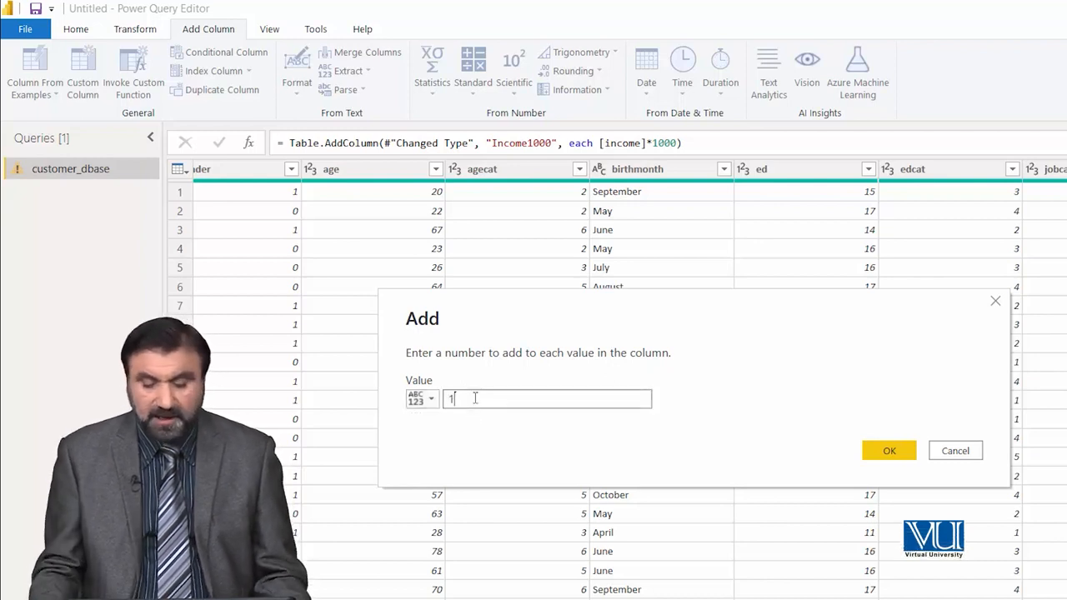
pyautogui.click(906, 458)
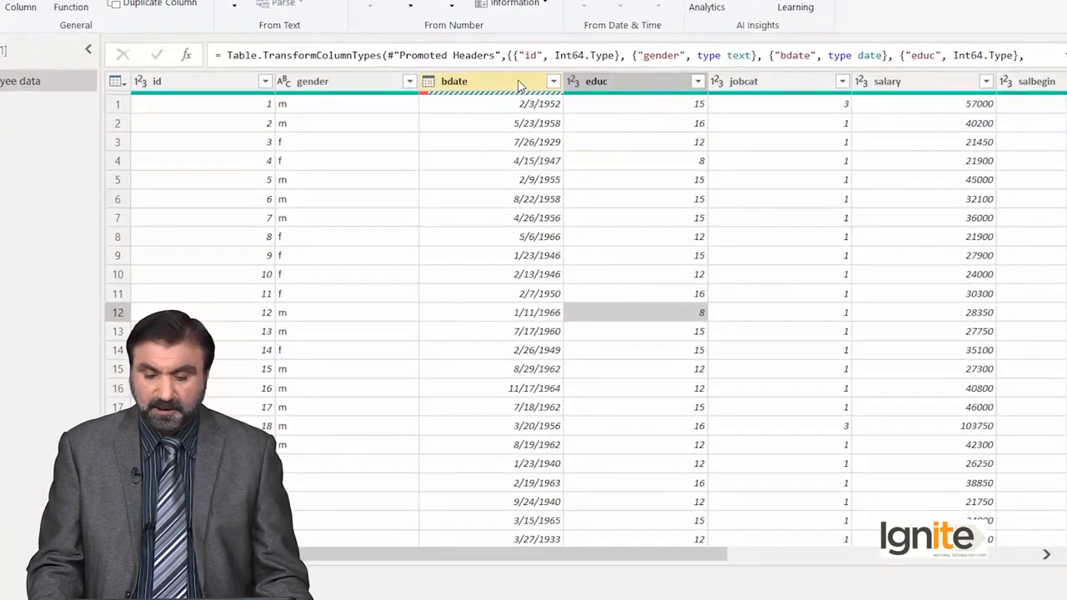
# - Add an Age column calculated from the bdate column in the Employee data query
pyautogui.click(518, 83)
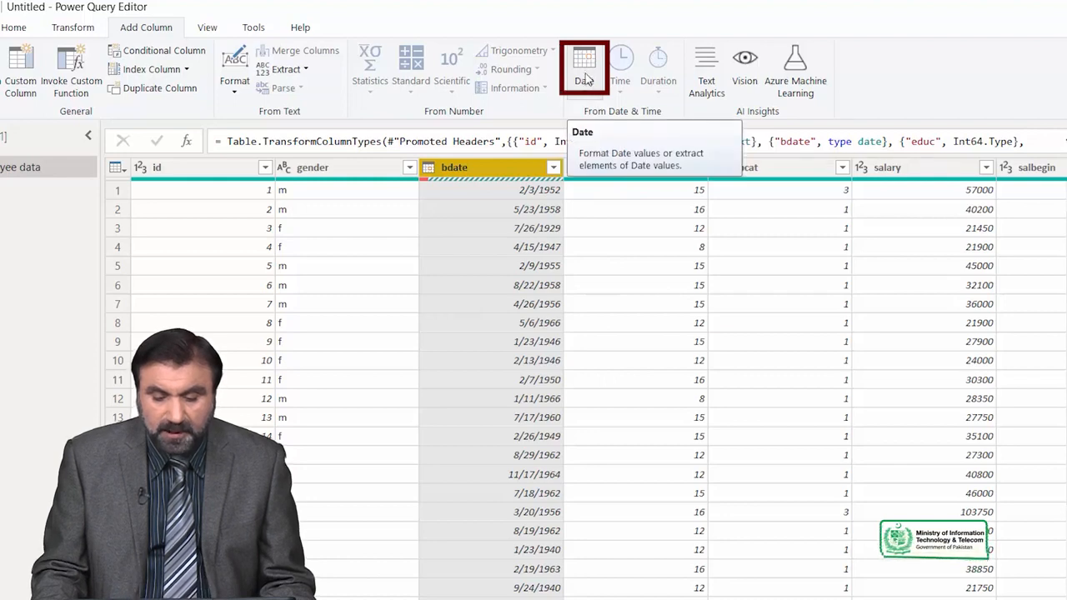
pyautogui.click(584, 75)
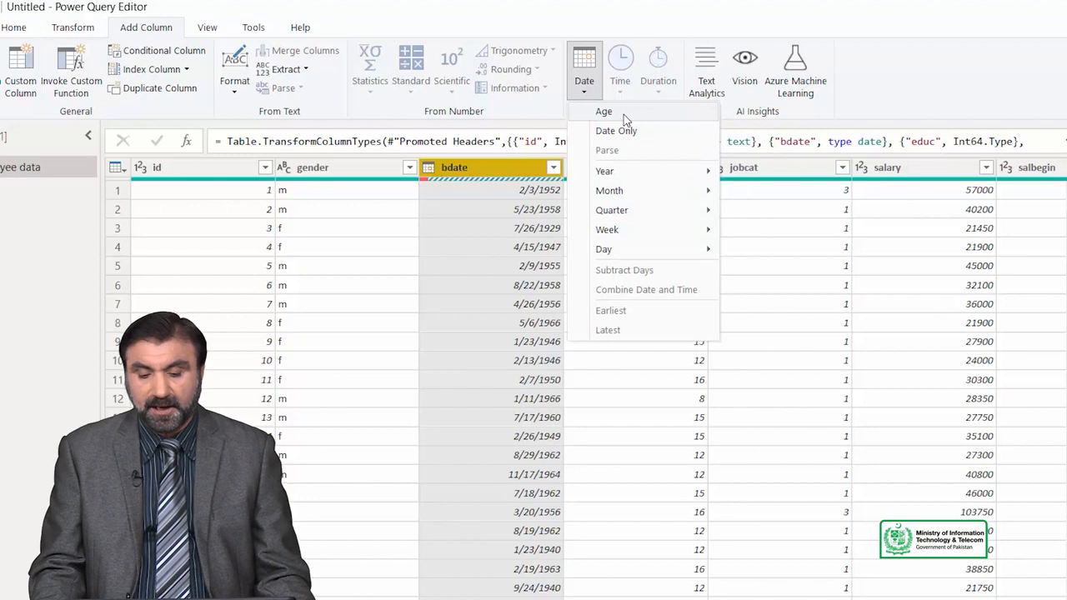
pyautogui.click(624, 115)
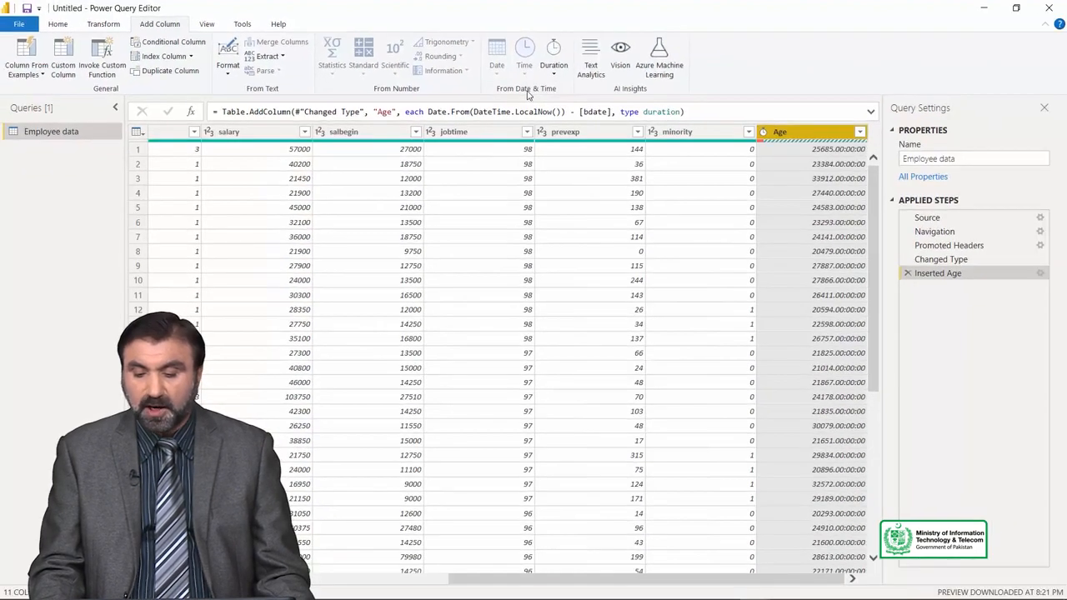